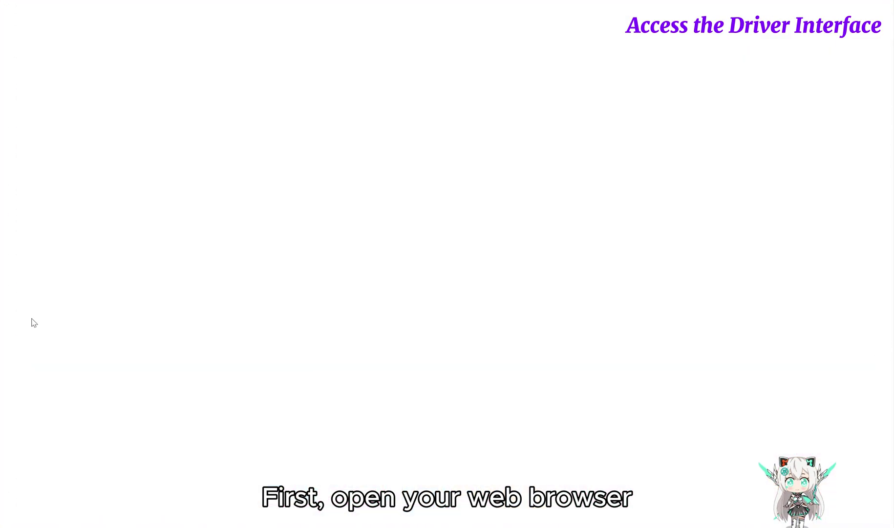
# - Enter hero.aulastar.com in Chrome's address bar
pyautogui.write('hero.')
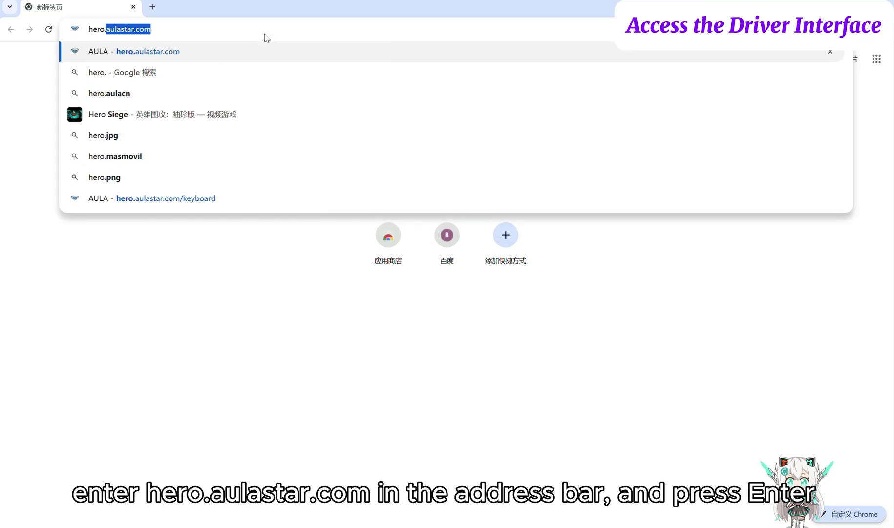
pyautogui.write('aulastar.com')
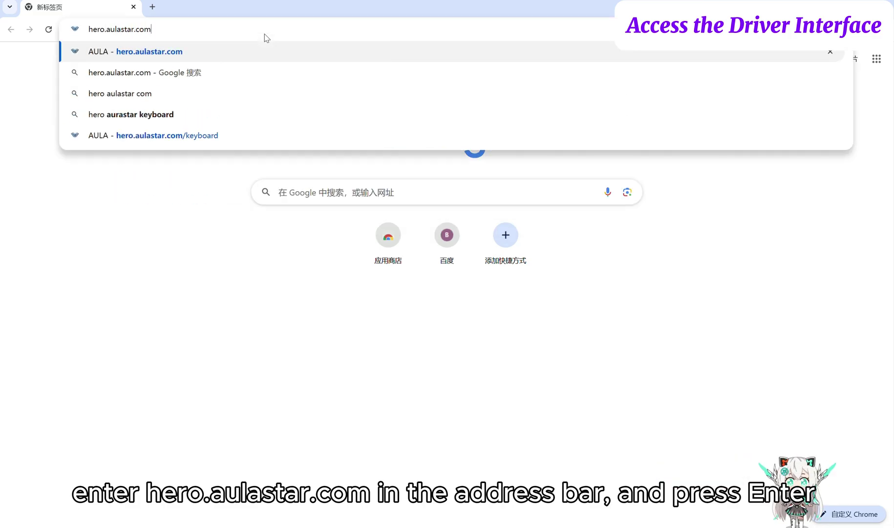
pyautogui.press('Return')
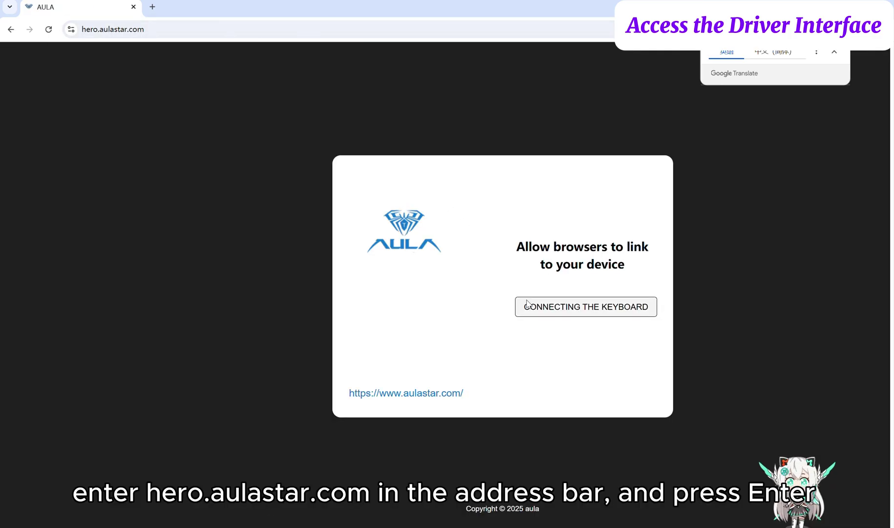
pyautogui.click(530, 307)
pyautogui.click(123, 83)
pyautogui.click(232, 252)
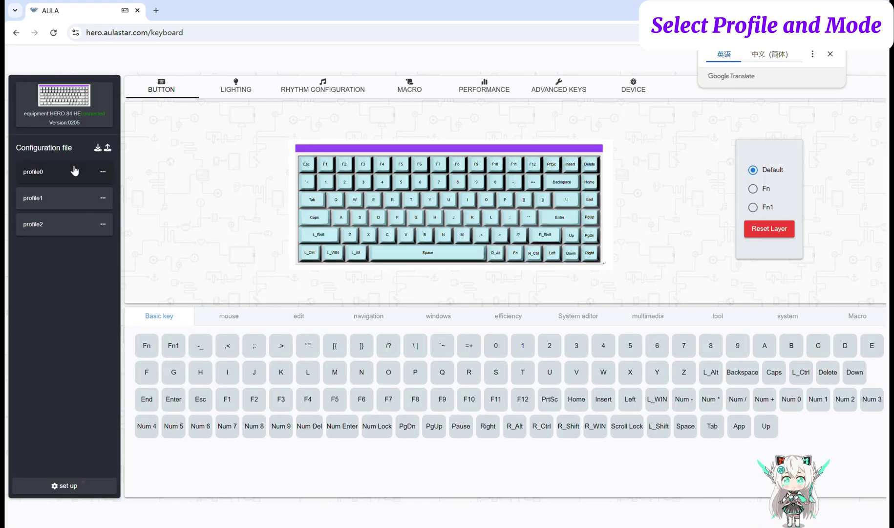
# - Switch Rapid Trigger on in profile0's performance settings
pyautogui.click(74, 170)
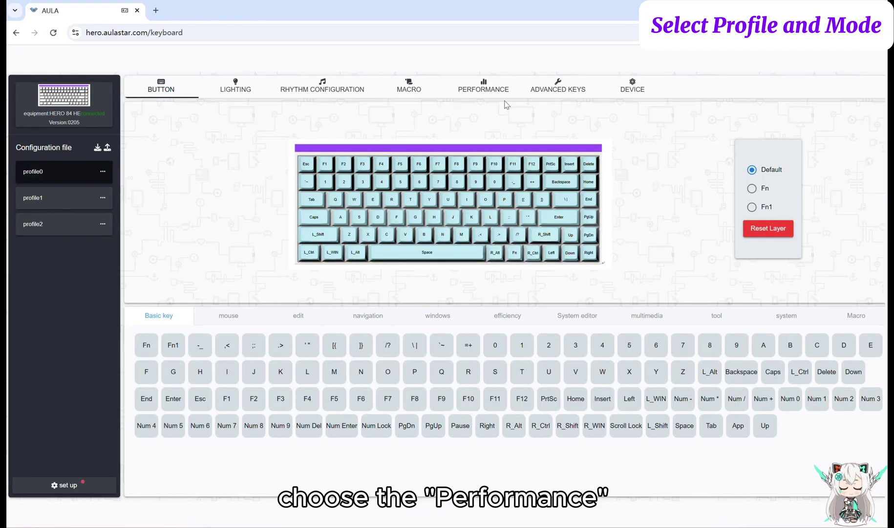
pyautogui.click(490, 88)
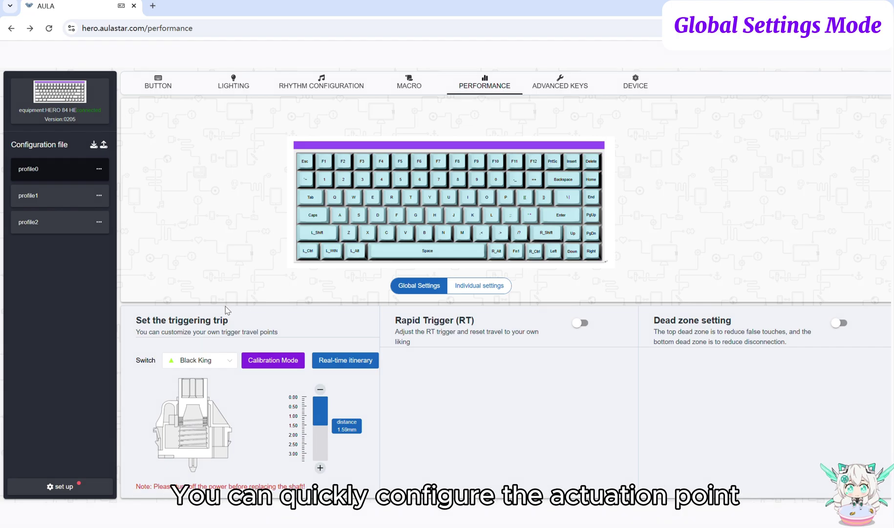
pyautogui.click(580, 322)
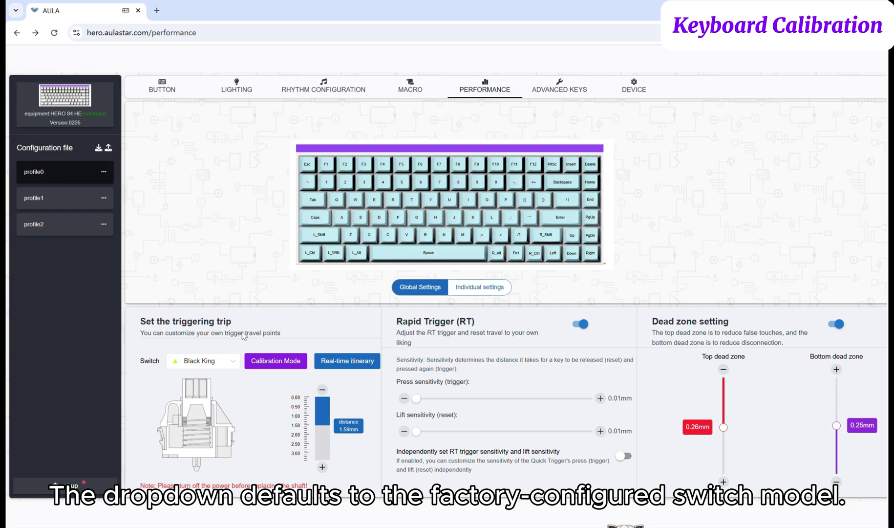
# - Keep Black King as the selected switch model
pyautogui.moveTo(304, 418)
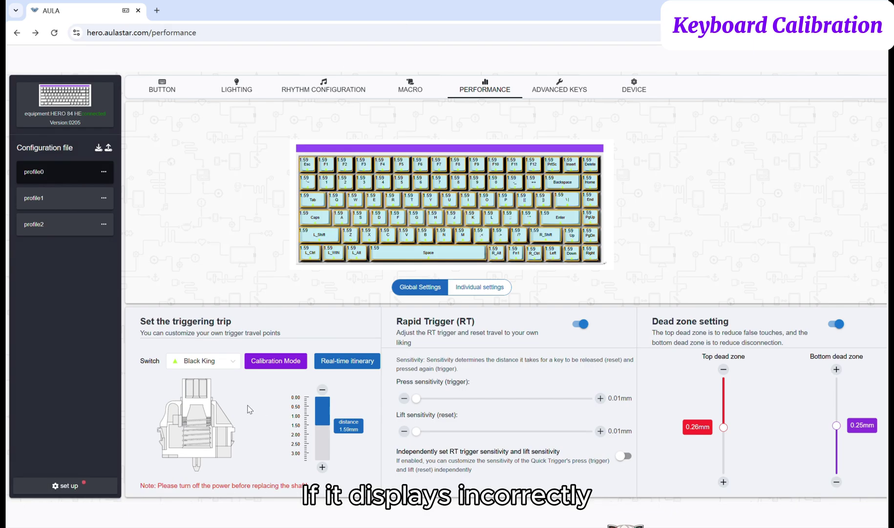
pyautogui.click(233, 365)
pyautogui.scroll(-1, 196, 430)
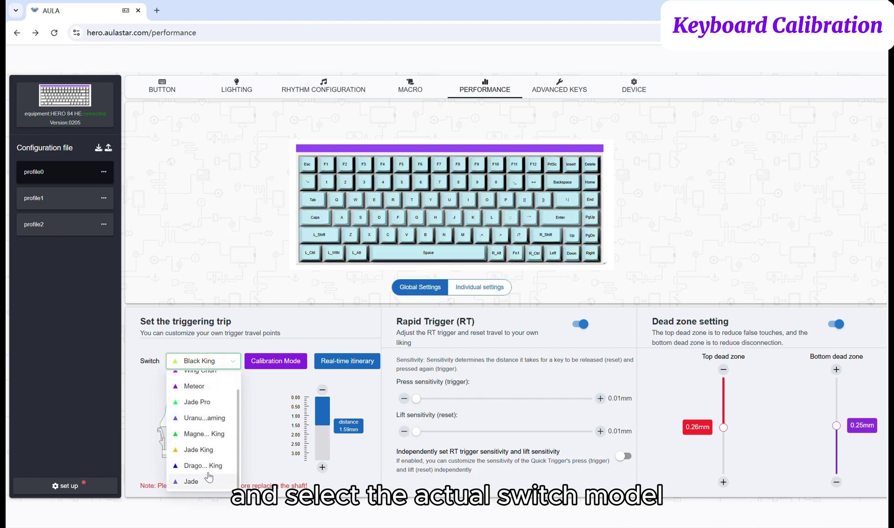
pyautogui.scroll(1, 208, 476)
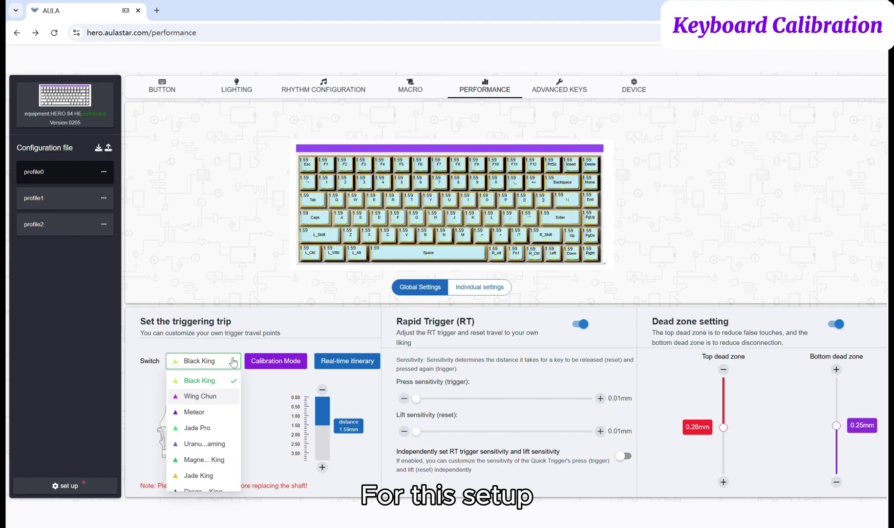
pyautogui.click(226, 383)
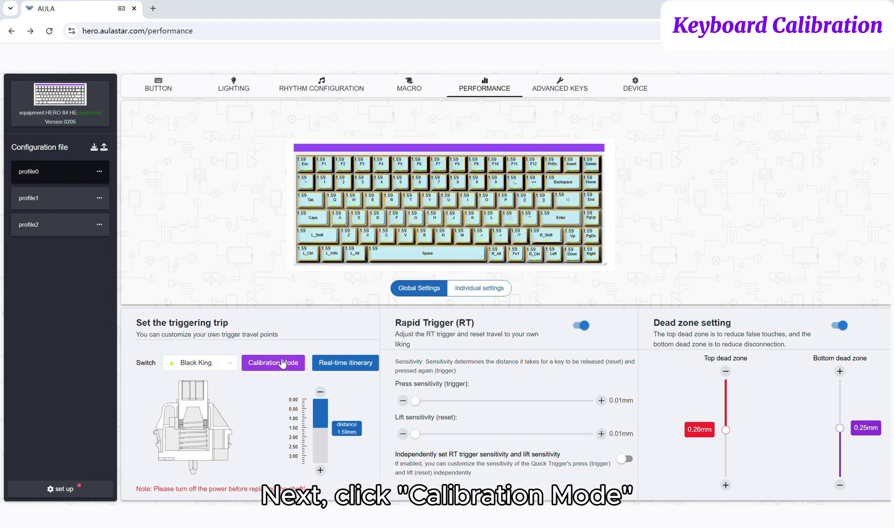
# - Run a full key calibration in Calibration Mode, pressing every key before stopping
pyautogui.click(282, 362)
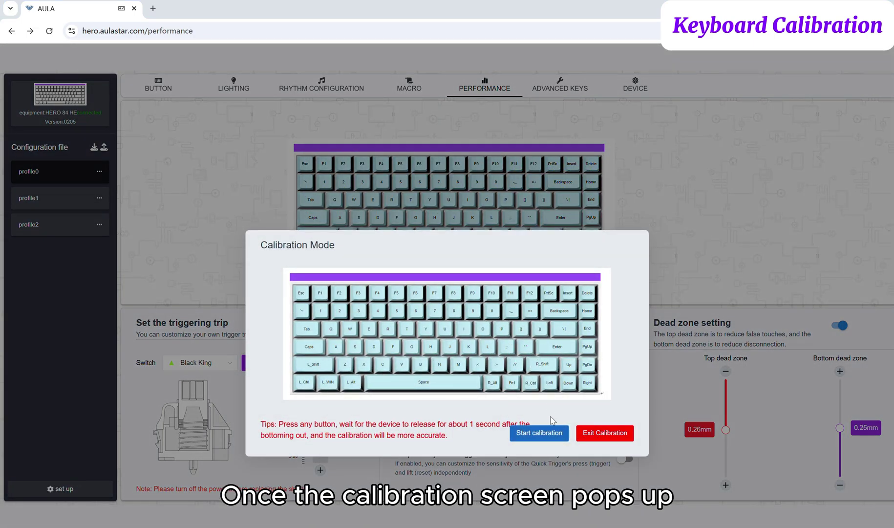
pyautogui.click(548, 438)
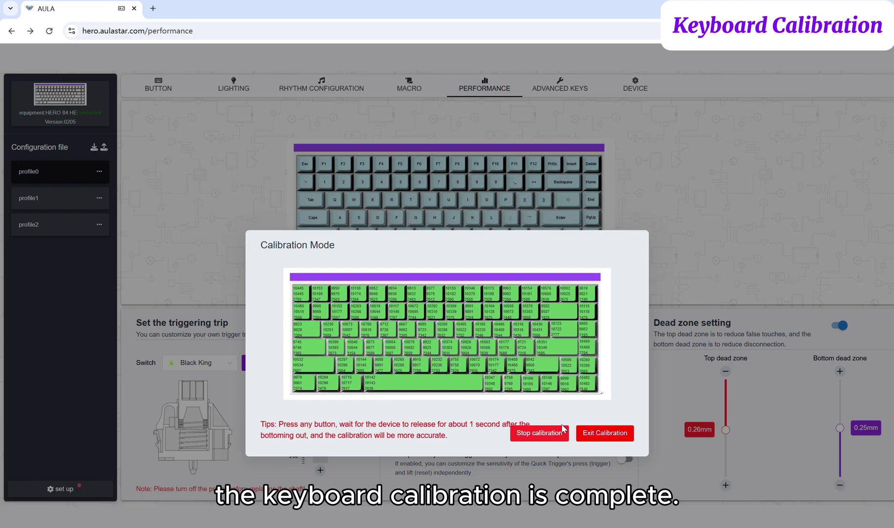
pyautogui.click(544, 435)
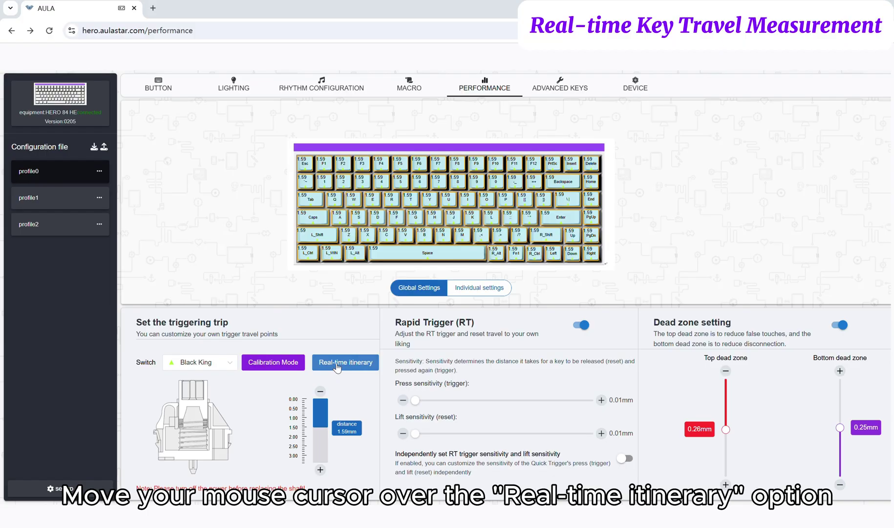
# - Measure real-time key travel by testing the slash key, then stop measuring
pyautogui.click(338, 366)
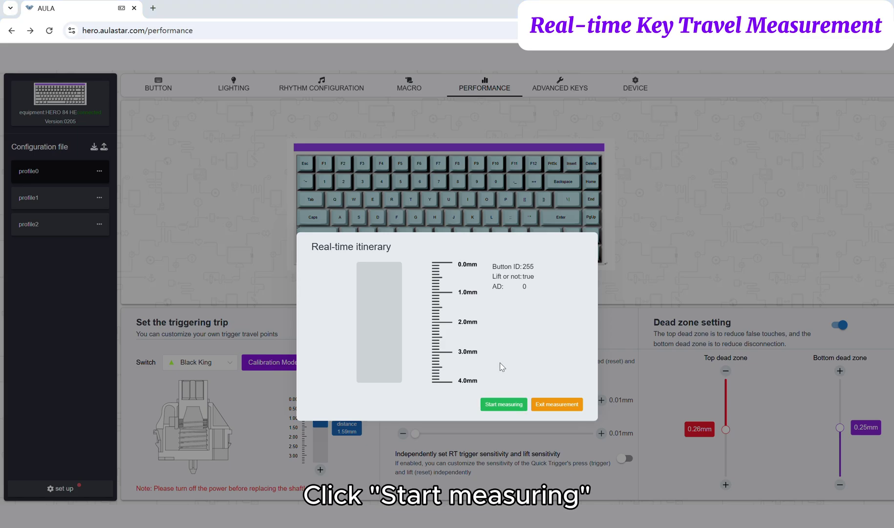
pyautogui.click(505, 405)
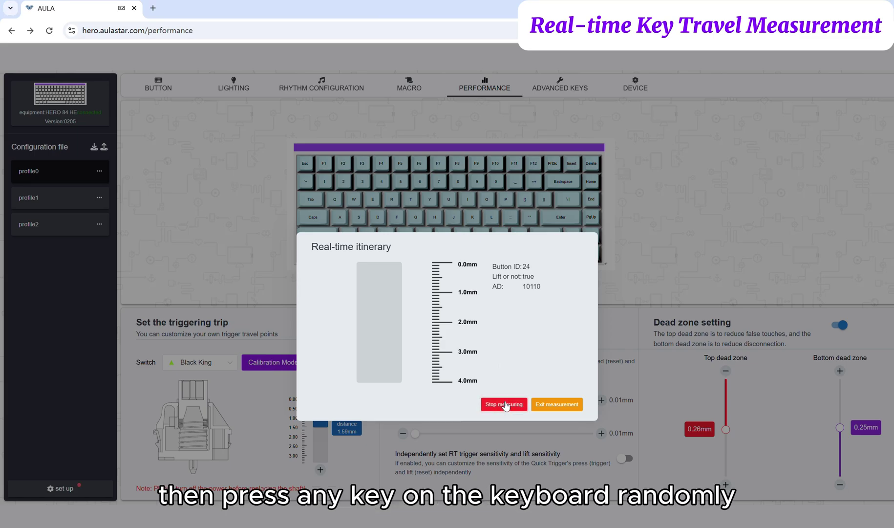
pyautogui.press('/')
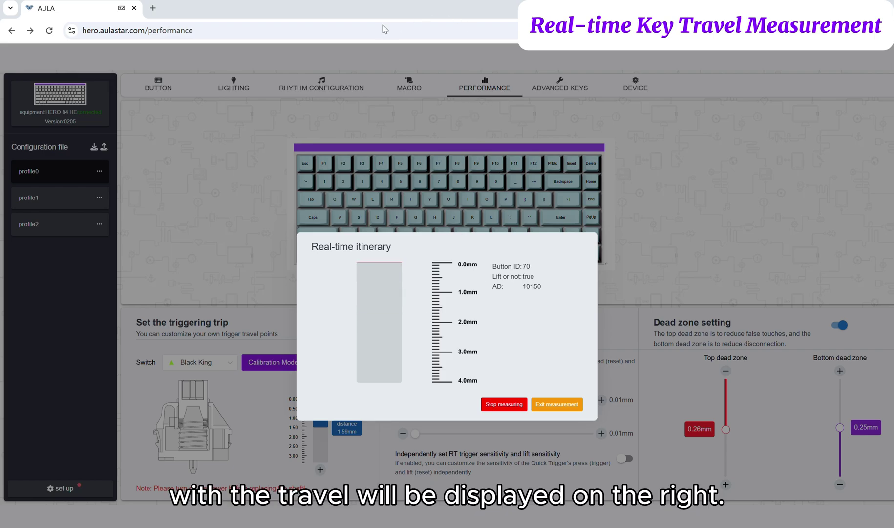
pyautogui.click(503, 403)
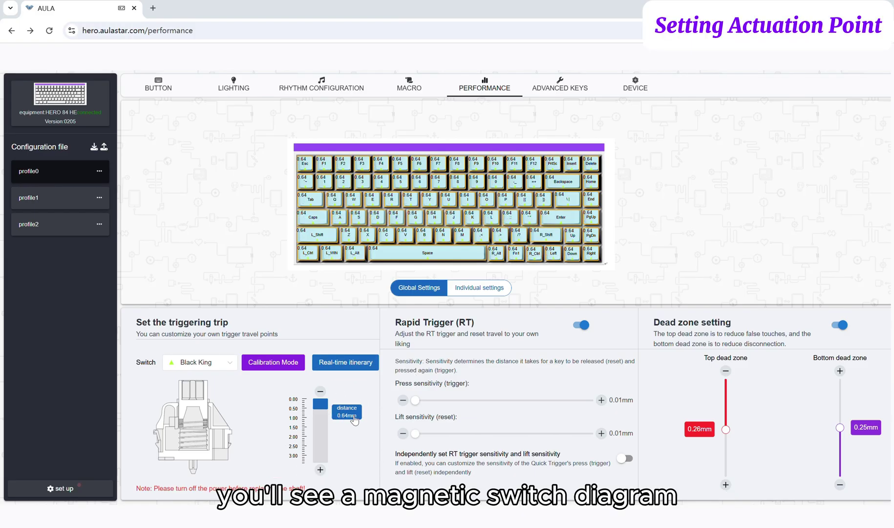
# - Nudge the global actuation point with the +/- buttons from 0.64mm to 0.86mm
pyautogui.click(320, 471)
pyautogui.click(320, 471)
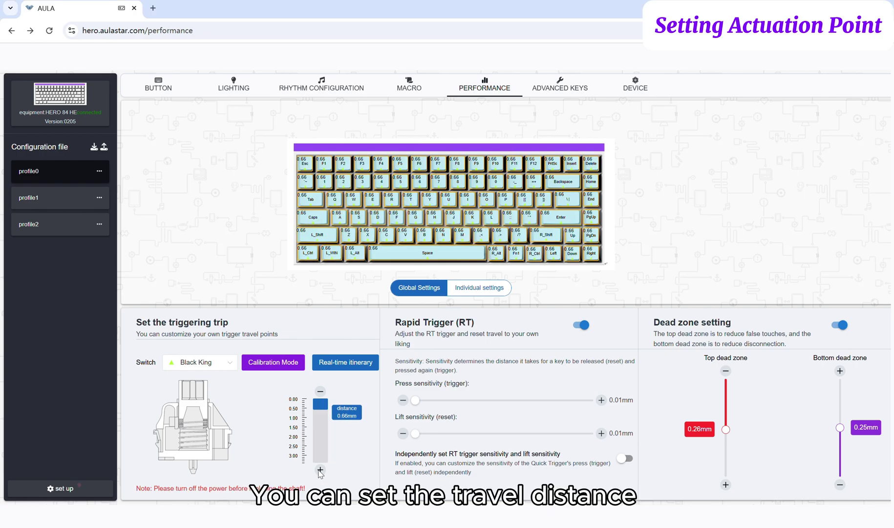
pyautogui.click(320, 470)
pyautogui.click(320, 471)
pyautogui.click(320, 470)
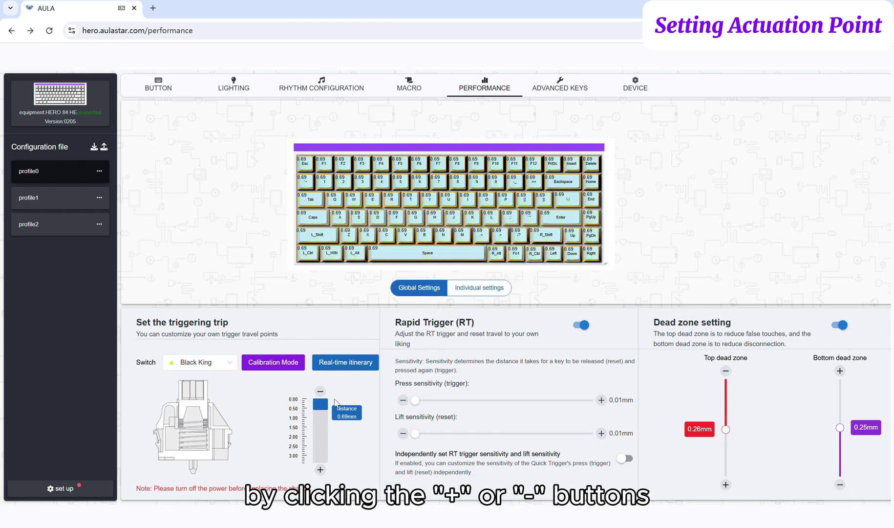
pyautogui.click(320, 391)
pyautogui.click(320, 392)
pyautogui.click(320, 392)
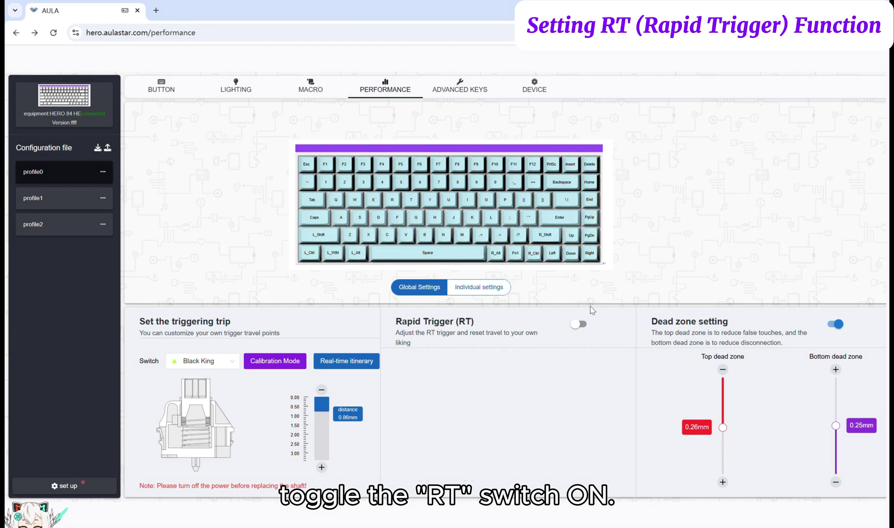
# - Turn Rapid Trigger on for all keys and raise press sensitivity to 2.81mm
pyautogui.click(578, 324)
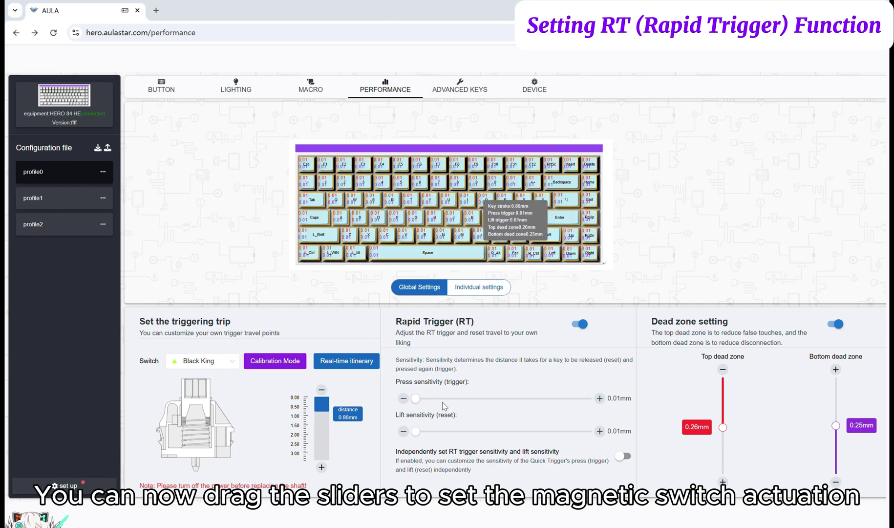
pyautogui.moveTo(443, 405); pyautogui.dragTo(560, 421)
# - Enable independent sensitivities, with press at 0.62mm and lift at 0.32mm
pyautogui.click(624, 456)
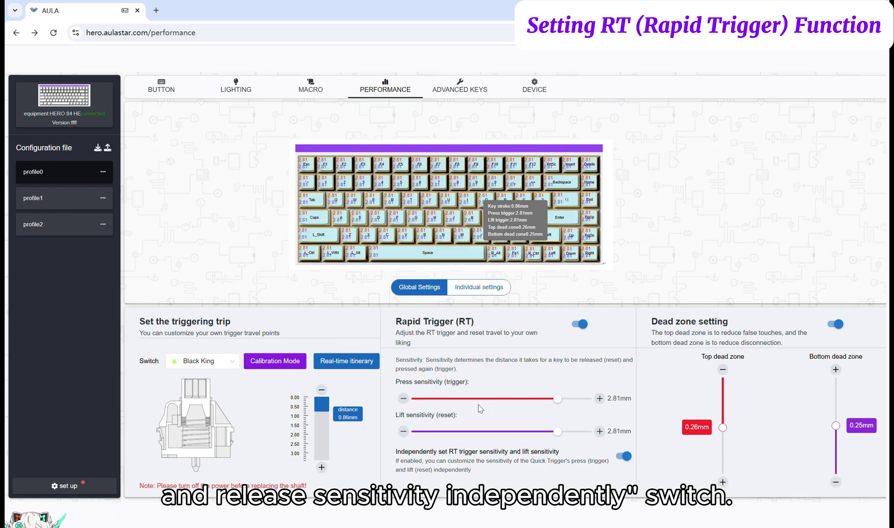
pyautogui.moveTo(486, 398); pyautogui.dragTo(446, 404)
pyautogui.moveTo(557, 431); pyautogui.dragTo(434, 442)
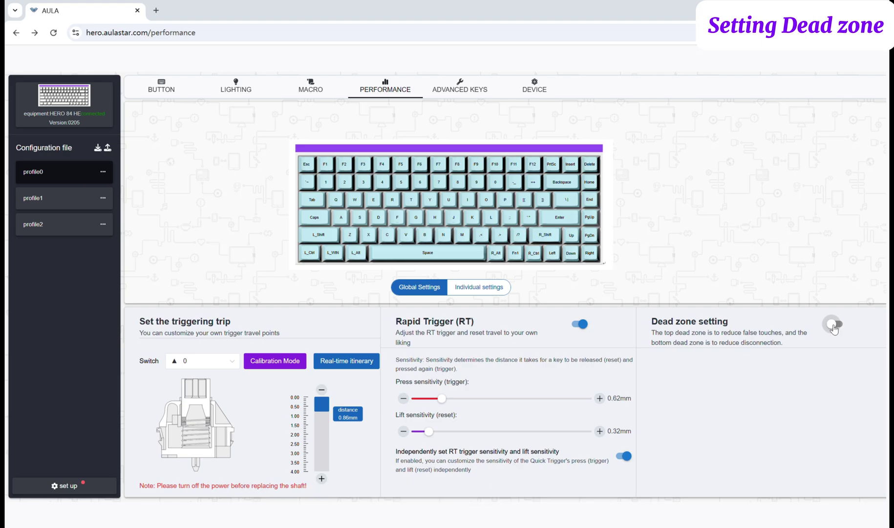
# - Turn dead zones on and set the top dead zone to 0.11mm
pyautogui.click(833, 326)
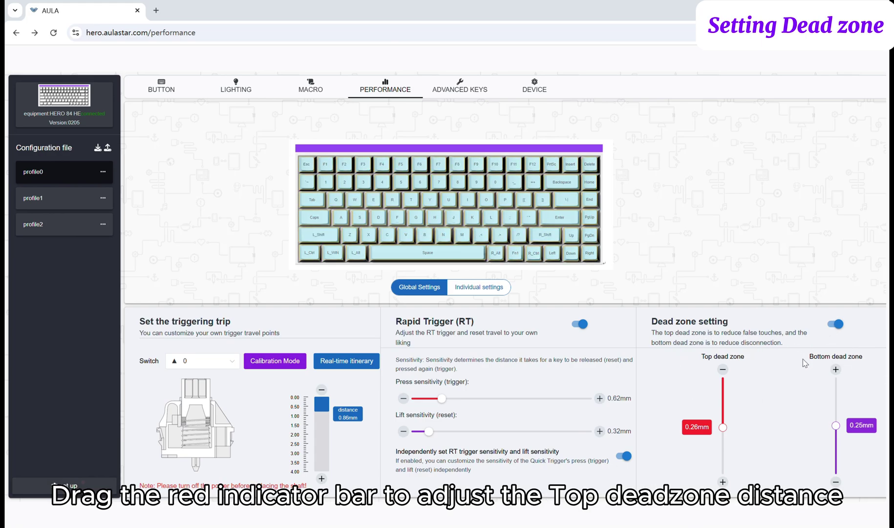
pyautogui.moveTo(722, 433); pyautogui.dragTo(728, 372)
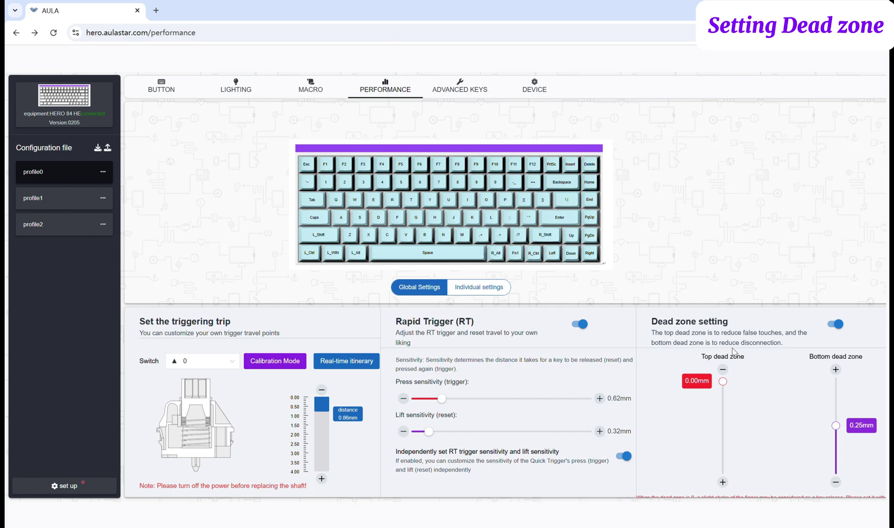
pyautogui.moveTo(723, 381); pyautogui.dragTo(727, 401)
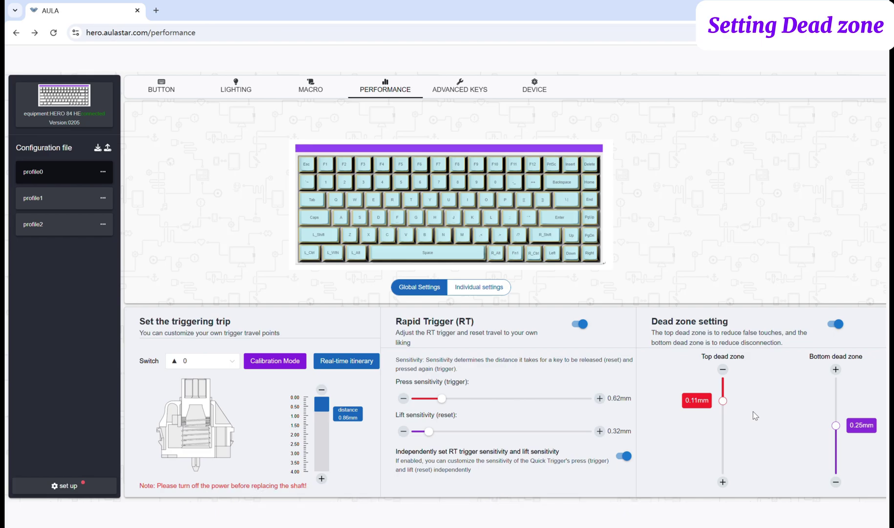
# - Adjust the bottom dead zone slider to 0.11mm to match the top one
pyautogui.moveTo(836, 425)
pyautogui.mouseDown()
pyautogui.moveTo(836, 461)
pyautogui.moveTo(836, 433)
pyautogui.mouseUp()
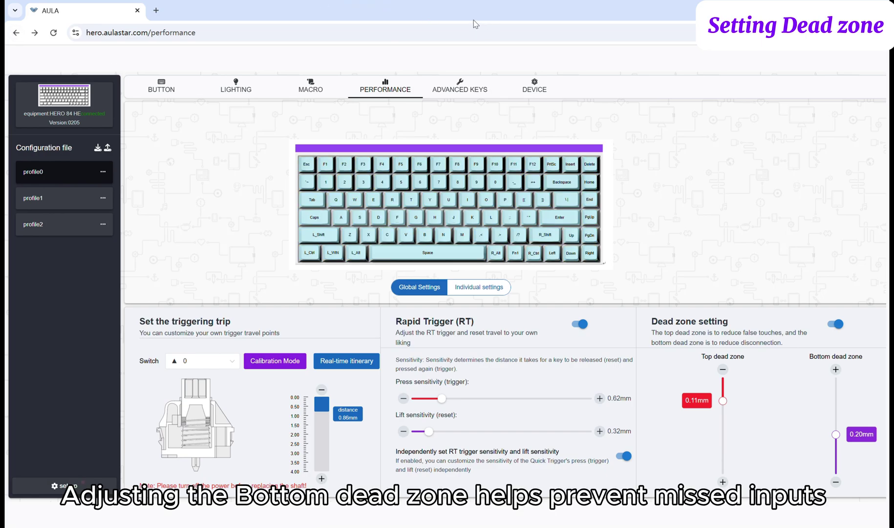
pyautogui.click(836, 461)
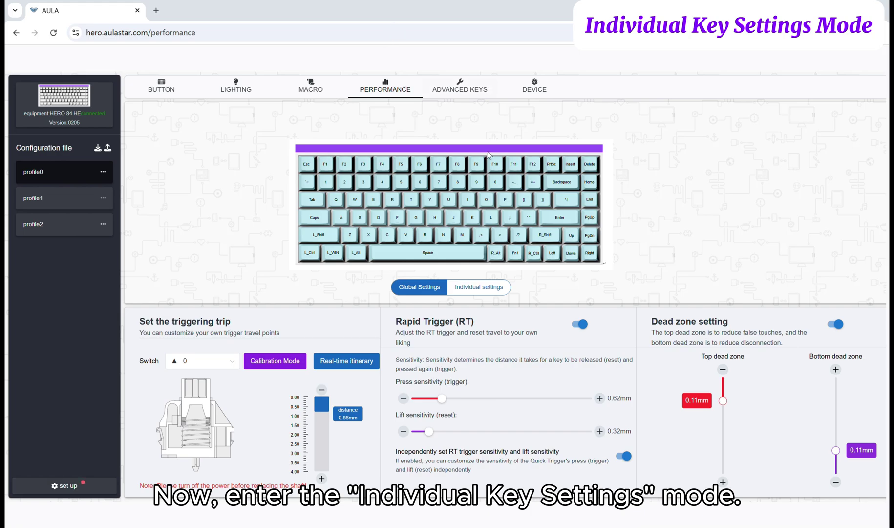
# - Switch to individual settings, clear all keys, and select only W, A, S and D
pyautogui.click(474, 293)
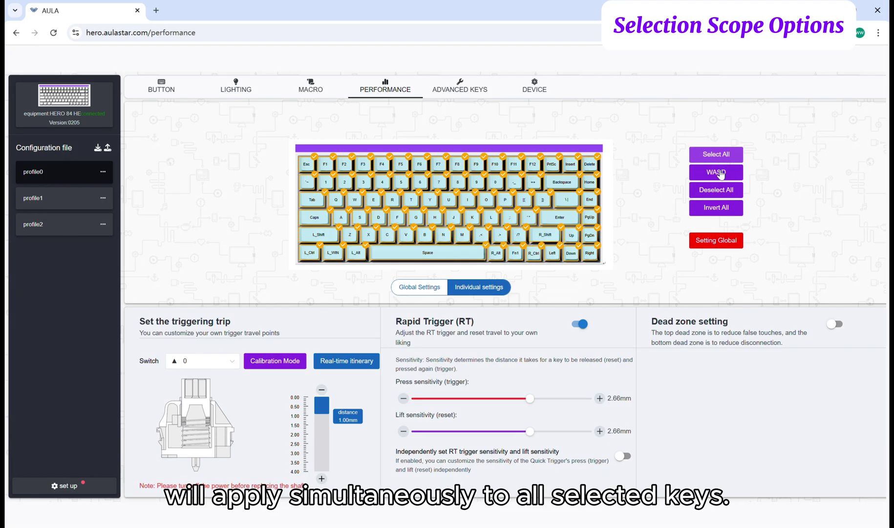
pyautogui.click(720, 196)
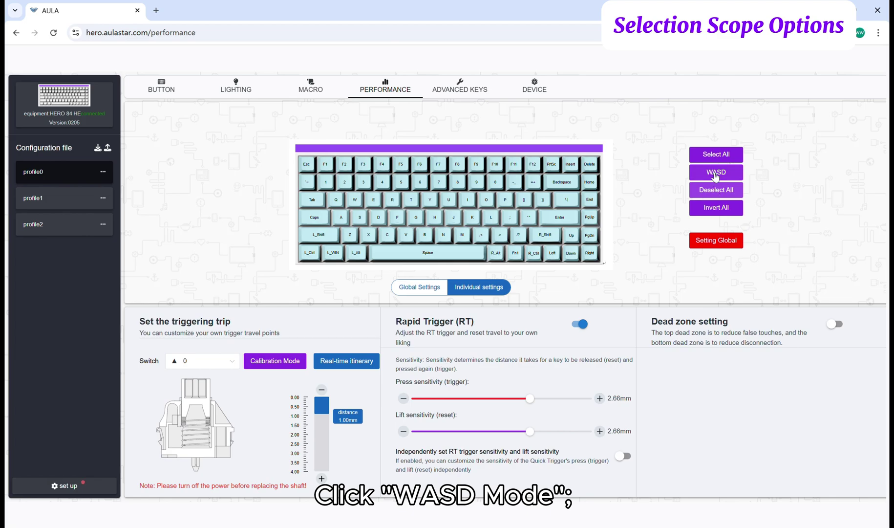
pyautogui.click(715, 174)
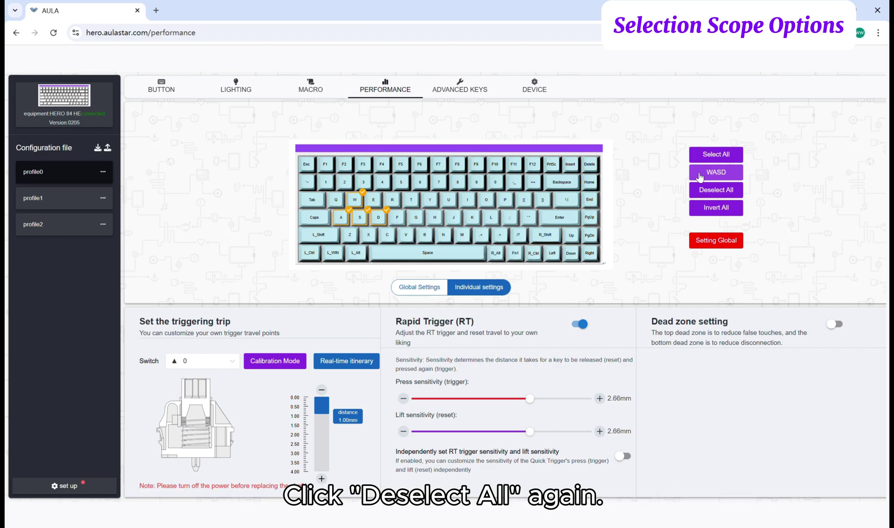
# - Replace the WASD selection with the Y, H, R, K, F, G, B, N and I keys
pyautogui.click(719, 196)
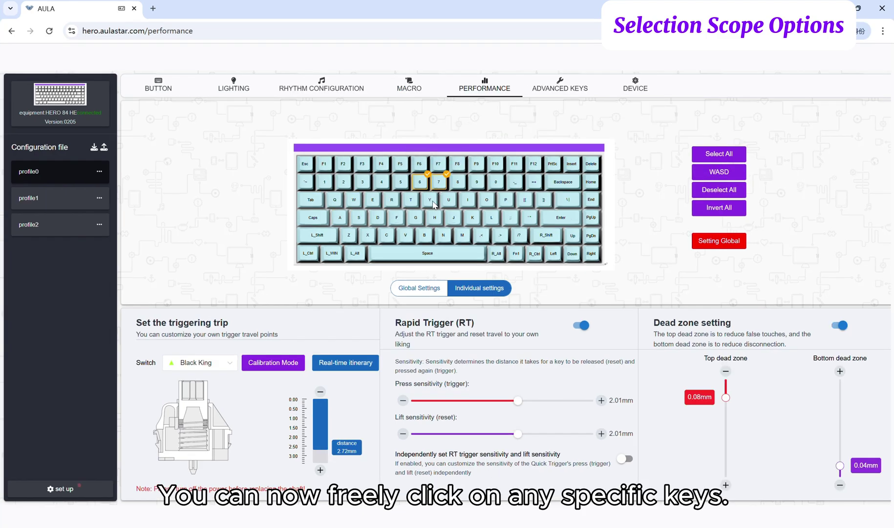
pyautogui.click(433, 203)
pyautogui.click(434, 218)
pyautogui.click(390, 200)
pyautogui.click(472, 217)
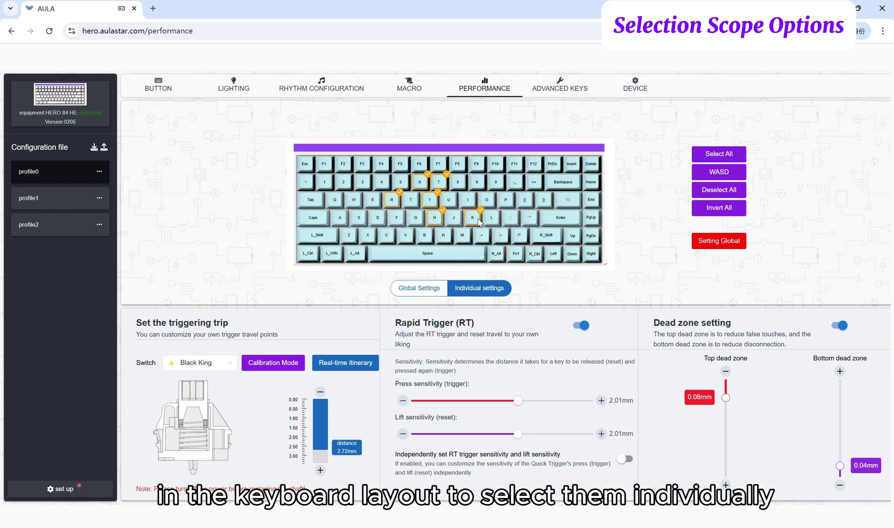
pyautogui.click(396, 217)
pyautogui.click(415, 219)
pyautogui.click(424, 235)
pyautogui.click(443, 235)
pyautogui.click(463, 199)
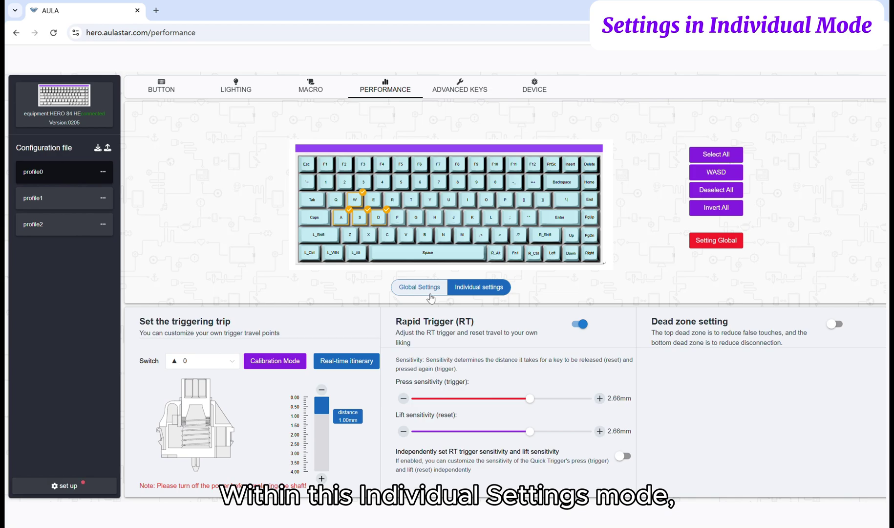
# - Set Rapid Trigger to 2.01 mm and enable dead zones of 0.08 mm top, 0.12 mm bottom
pyautogui.moveTo(529, 398); pyautogui.dragTo(451, 406)
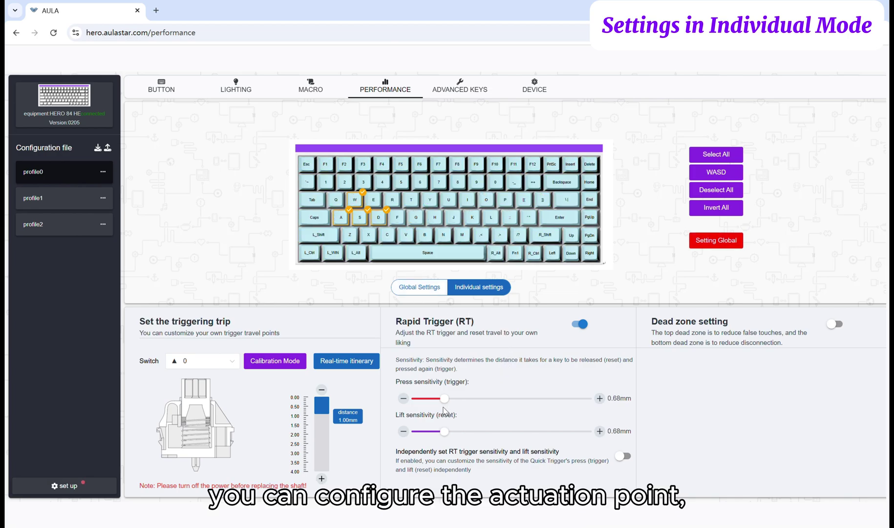
pyautogui.click(528, 399)
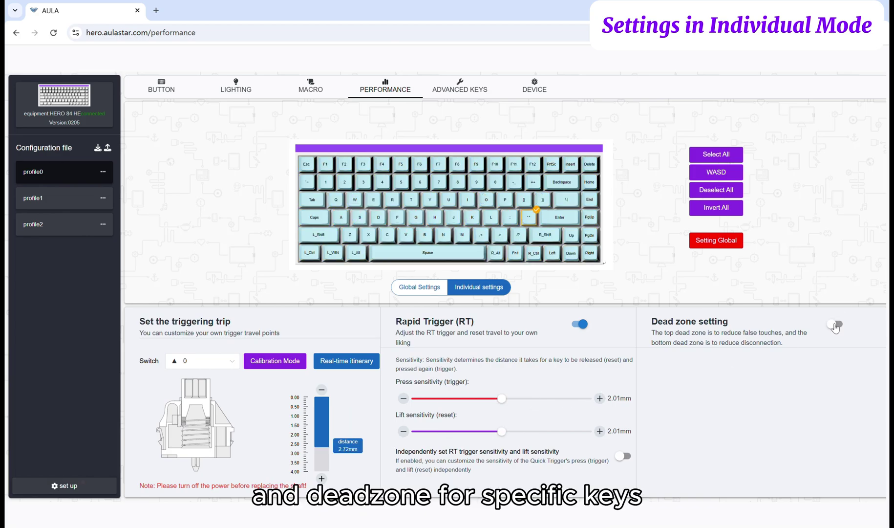
pyautogui.click(835, 324)
pyautogui.moveTo(723, 400); pyautogui.dragTo(723, 429)
pyautogui.moveTo(835, 451)
pyautogui.mouseDown()
pyautogui.moveTo(835, 424)
pyautogui.moveTo(835, 448)
pyautogui.mouseUp()
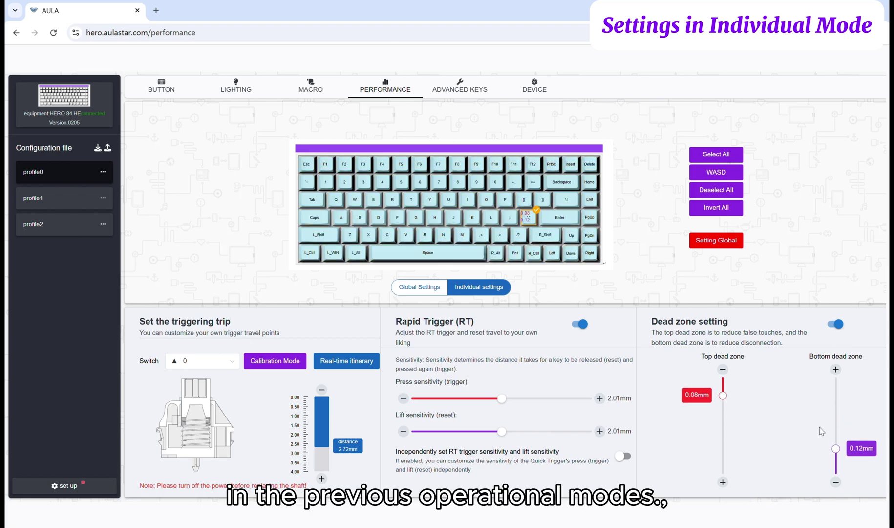